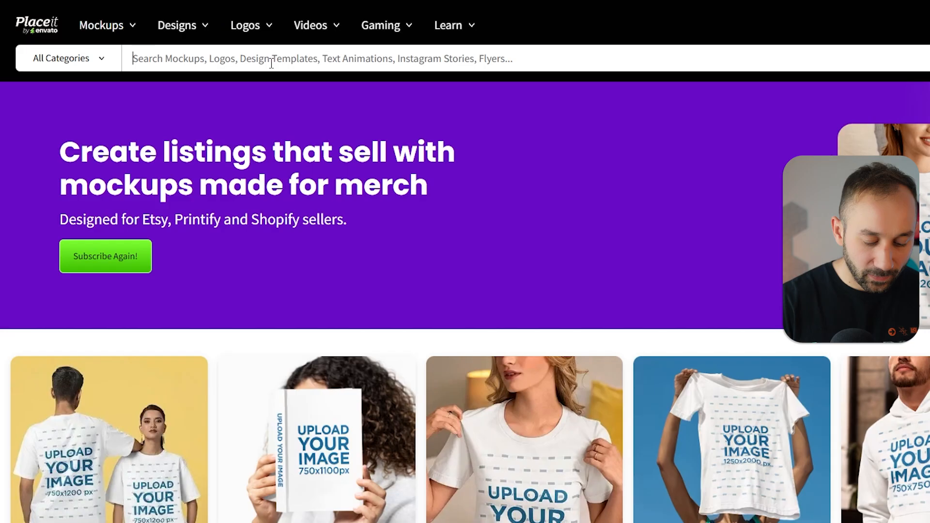
Search all categories for "video mockup t-shirt kids".
{"action": "type", "text": "video mocku"}
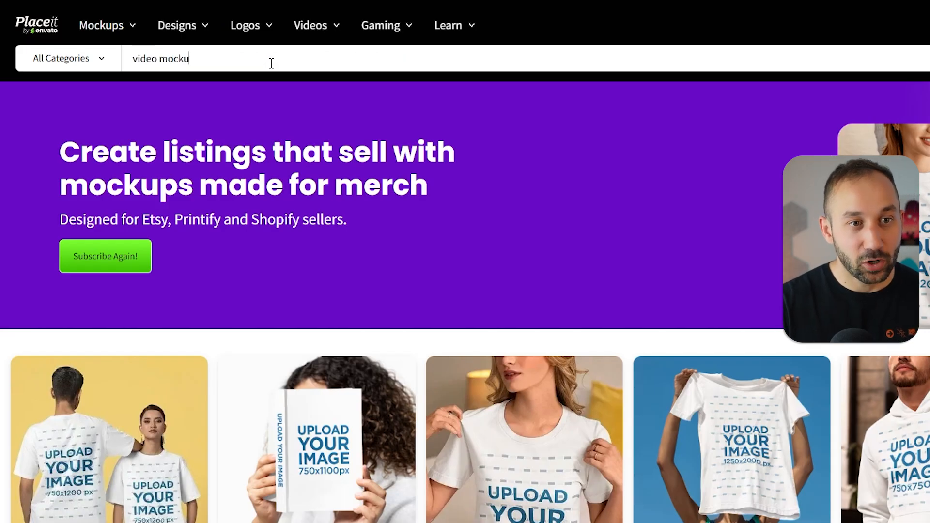
{"action": "type", "text": "p t-shirt"}
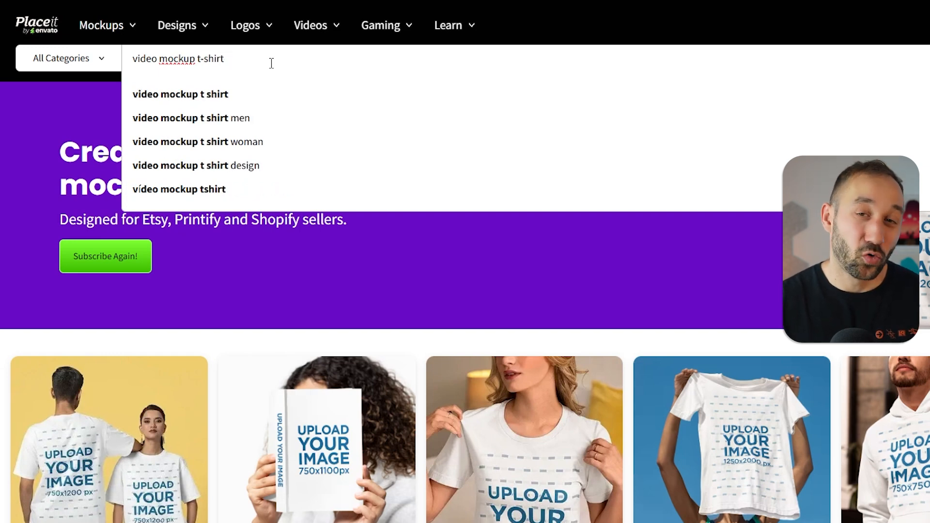
{"action": "type", "text": " kids"}
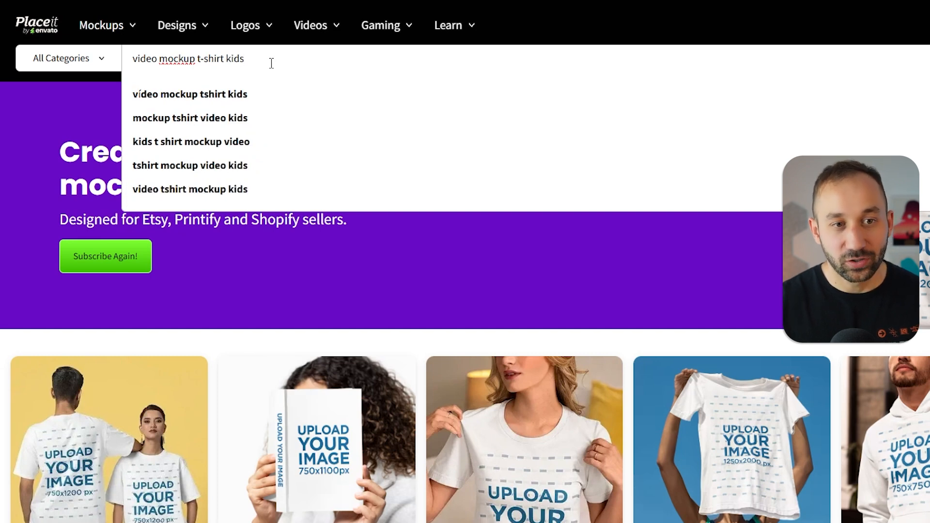
{"action": "key", "text": "Return"}
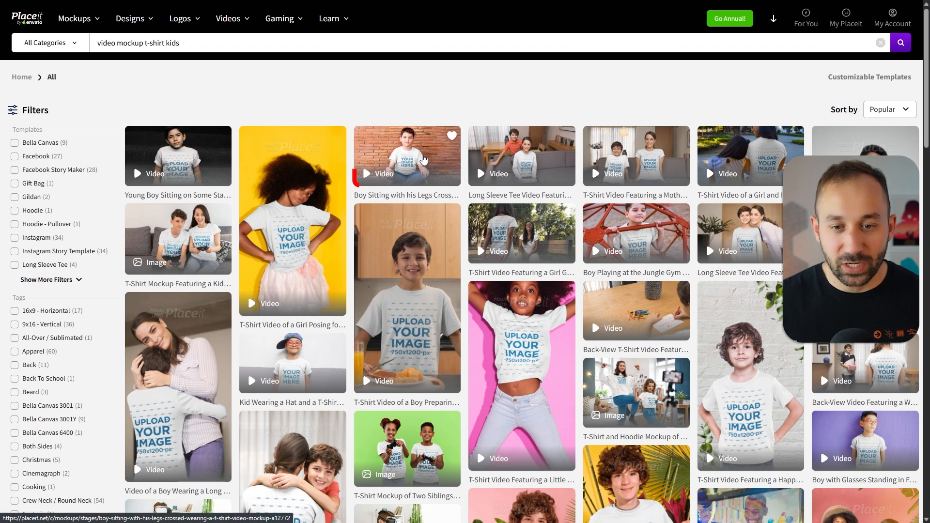
Browse the mockup results and filter them by the 16x9 - Horizontal tag.
{"action": "scroll", "coordinate": [475, 339], "scroll_direction": "down", "scroll_amount": 2}
{"action": "scroll", "coordinate": [474, 338], "scroll_direction": "down", "scroll_amount": 15}
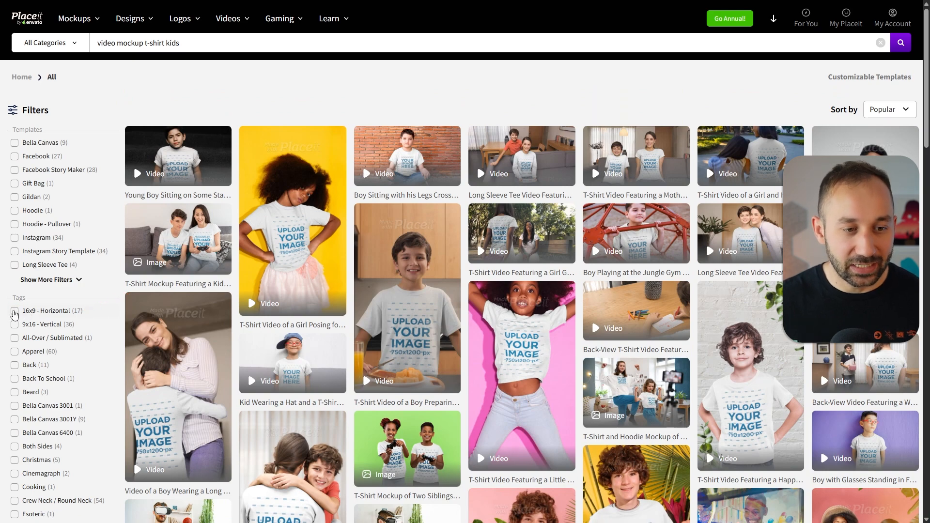
{"action": "left_click", "coordinate": [14, 312]}
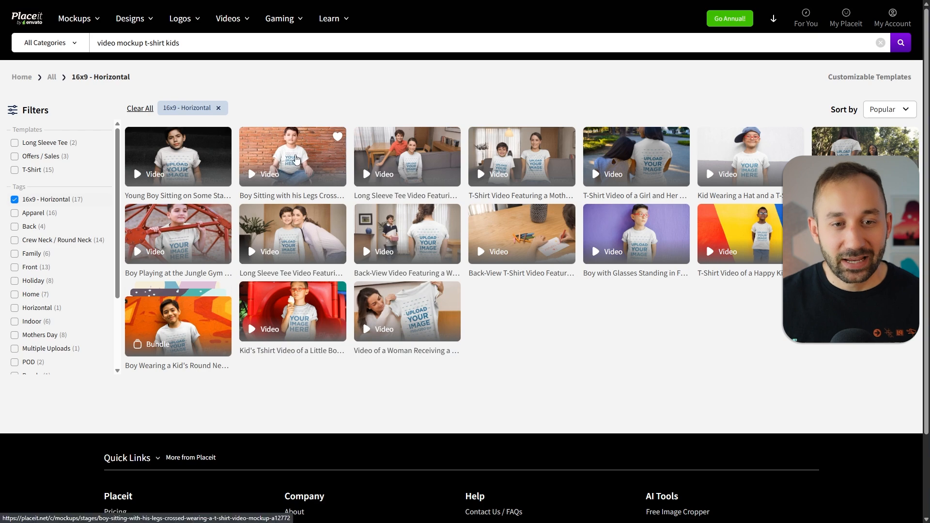
Open the video mockup of the boy sitting with his legs crossed for editing and upload the dinosaur design from the device.
{"action": "left_click", "coordinate": [297, 158]}
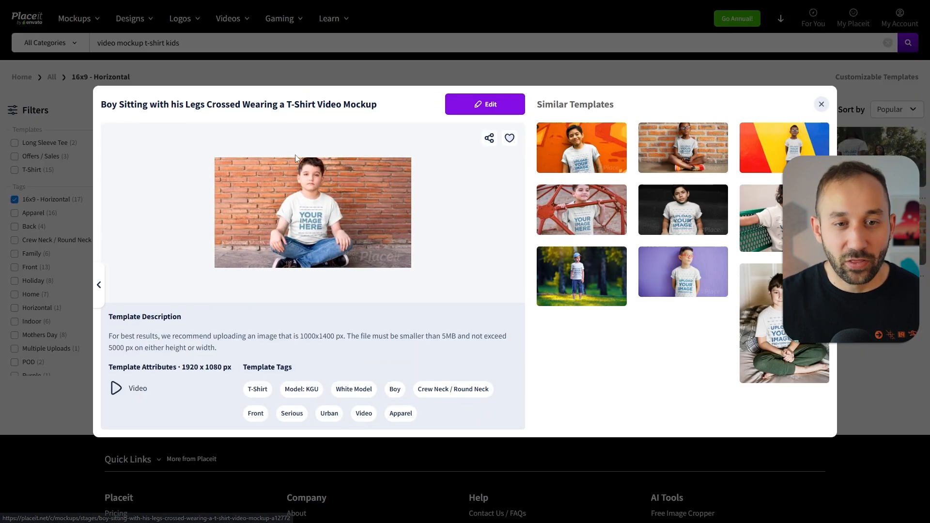
{"action": "left_click", "coordinate": [490, 108]}
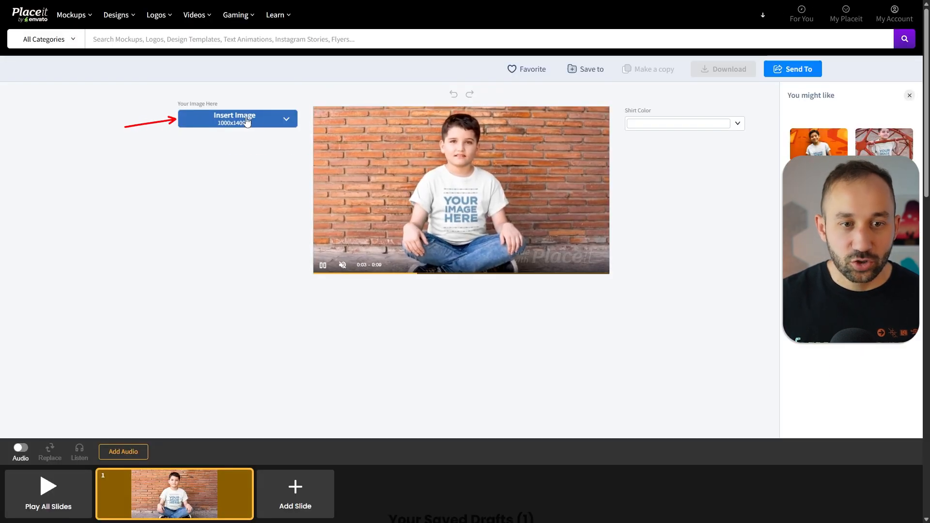
{"action": "left_click", "coordinate": [279, 122]}
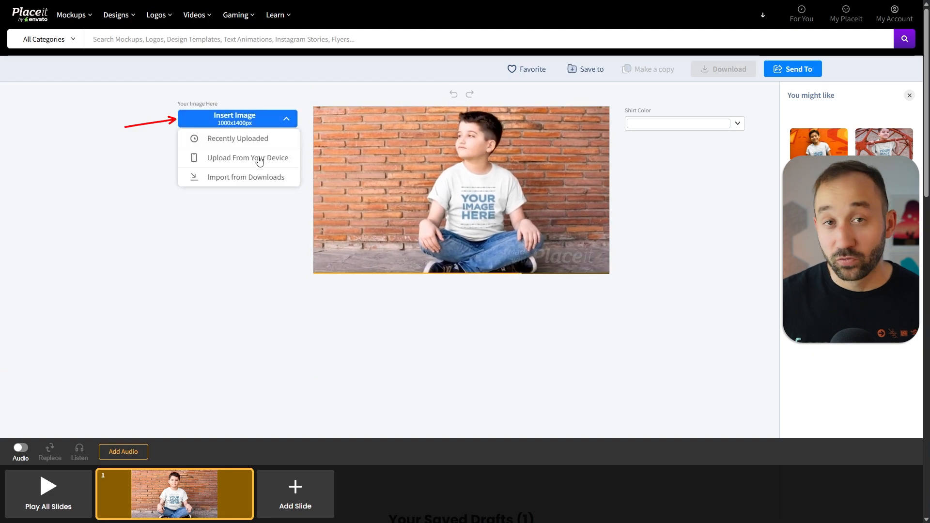
{"action": "left_click", "coordinate": [274, 159]}
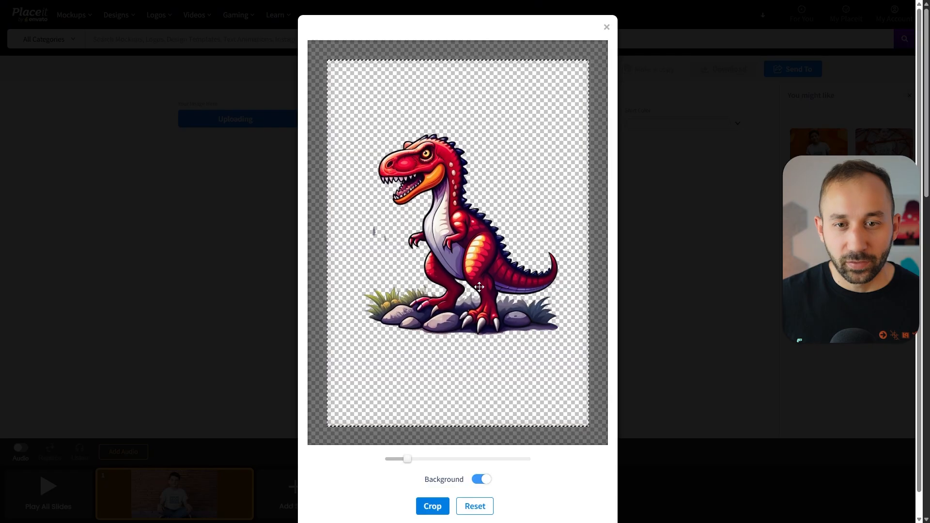
Enlarge the dinosaur design, place it in the upper part of the print area, and crop it.
{"action": "left_click_drag", "start_coordinate": [475, 275], "coordinate": [474, 212]}
{"action": "left_click_drag", "start_coordinate": [408, 459], "coordinate": [417, 461]}
{"action": "left_click_drag", "start_coordinate": [478, 180], "coordinate": [473, 198]}
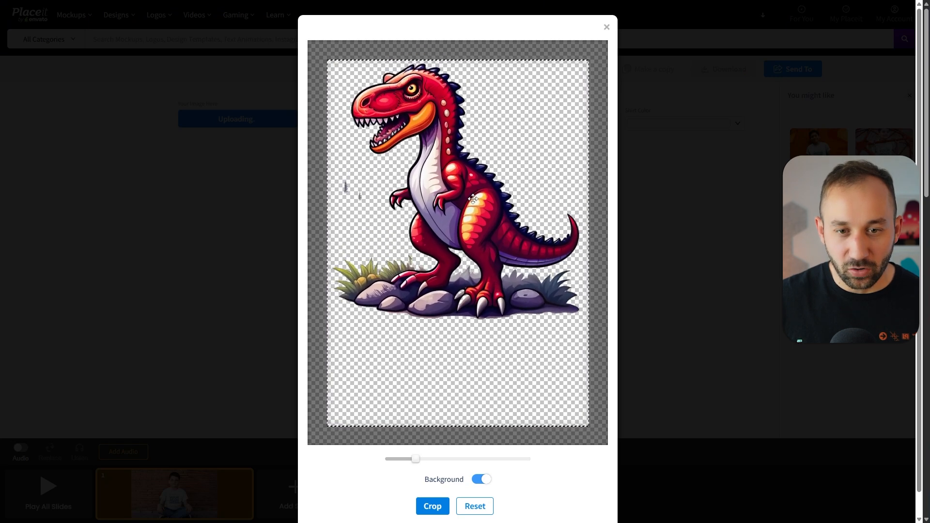
{"action": "left_click", "coordinate": [442, 509]}
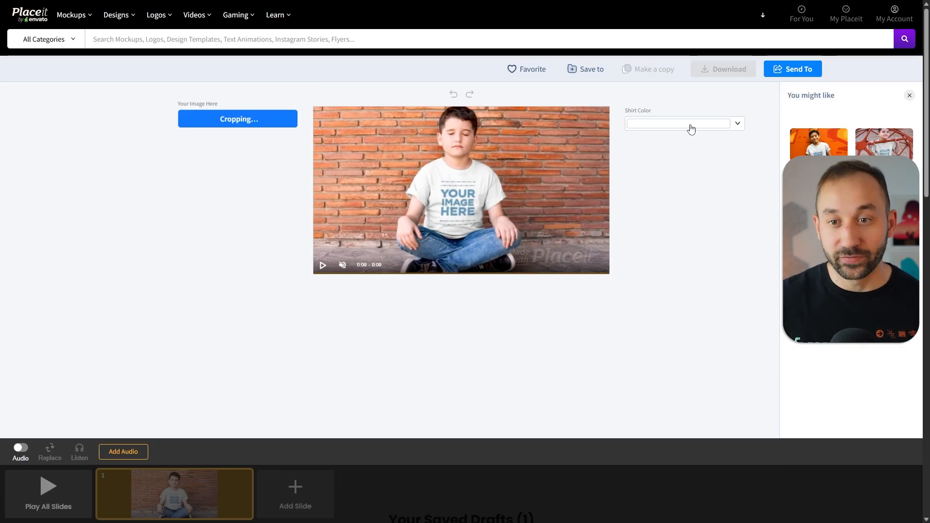
Set the mockup's shirt color to black.
{"action": "left_click", "coordinate": [691, 128]}
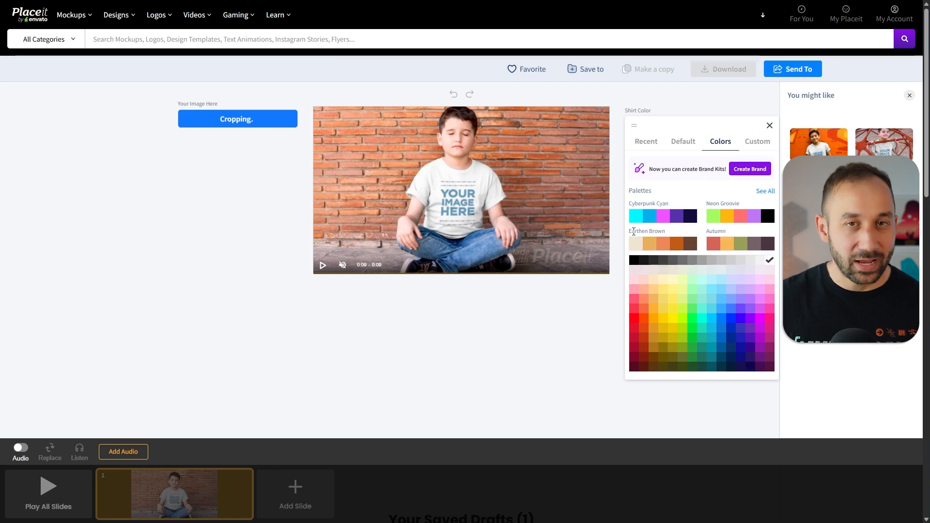
{"action": "left_click", "coordinate": [640, 260]}
{"action": "left_click", "coordinate": [564, 168]}
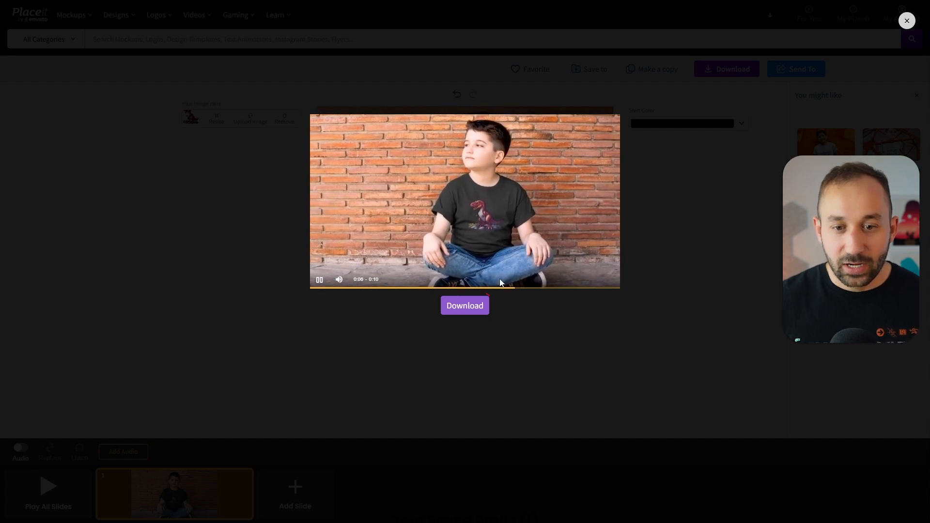
Download the finished T-shirt video mockup and check the list of downloads.
{"action": "left_click", "coordinate": [468, 306]}
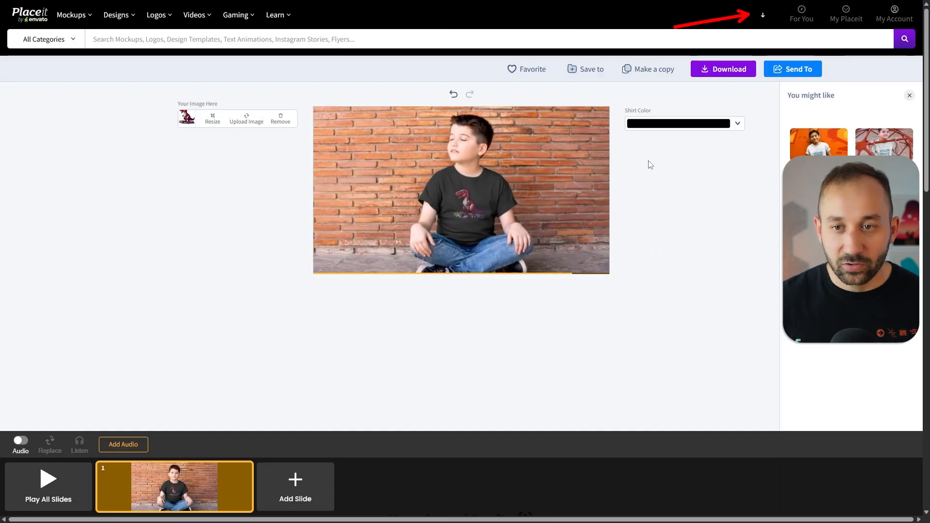
{"action": "left_click", "coordinate": [762, 15]}
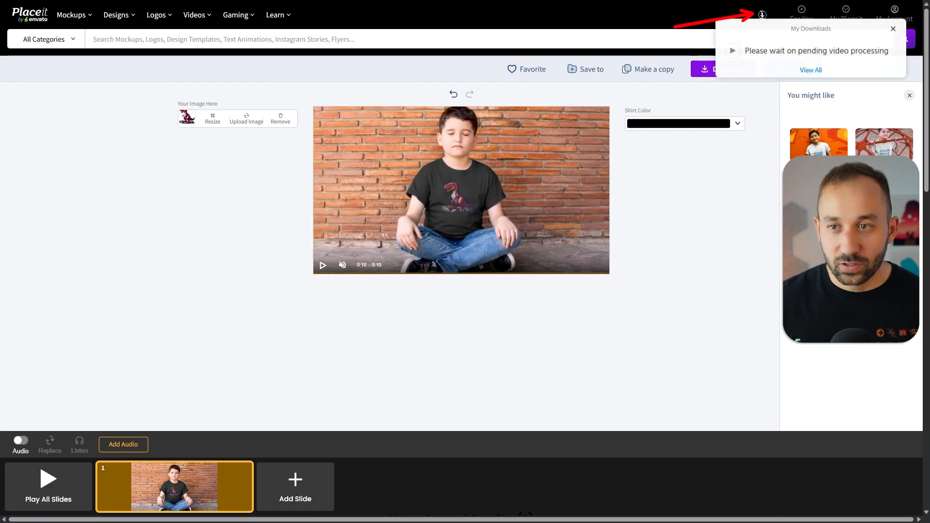
{"action": "left_click", "coordinate": [761, 15]}
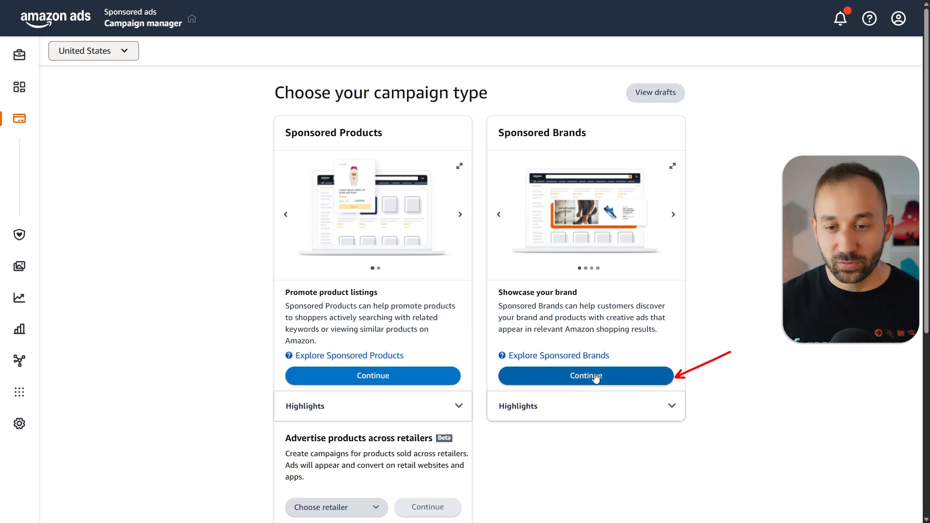
In Amazon Ads, start a Sponsored Brands campaign named "Dinosaur Video Ads" with a daily budget of $5.
{"action": "left_click", "coordinate": [607, 383]}
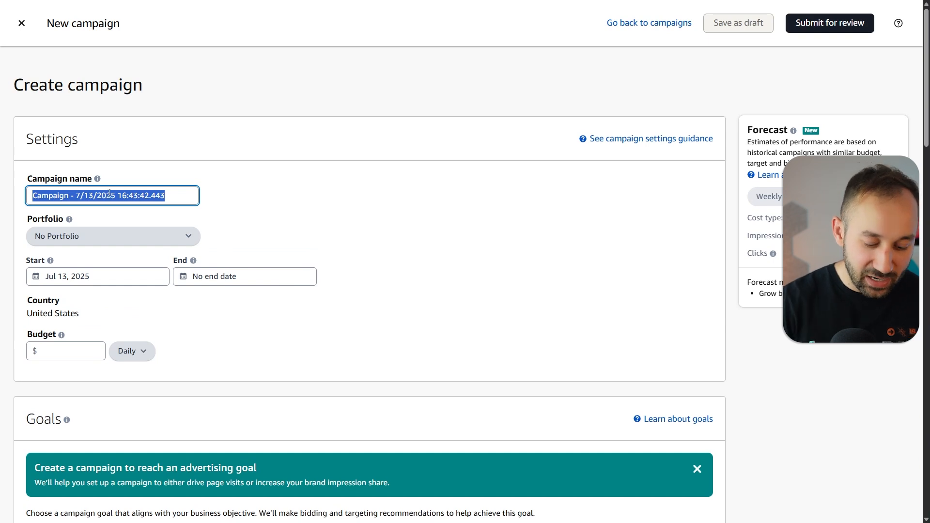
{"action": "type", "text": "Dinosaur Video Ads"}
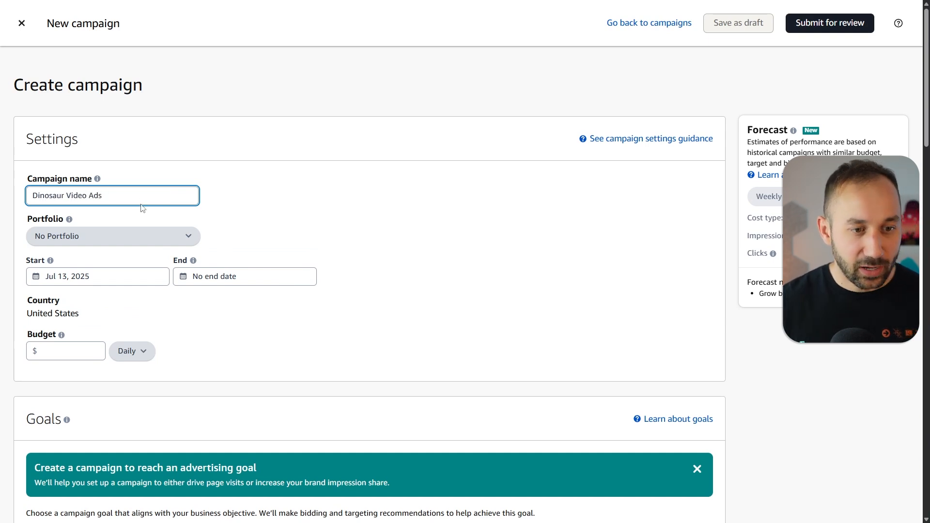
{"action": "scroll", "coordinate": [136, 219], "scroll_direction": "down", "scroll_amount": 2}
{"action": "left_click", "coordinate": [67, 251]}
{"action": "type", "text": "5"}
{"action": "left_click", "coordinate": [257, 250]}
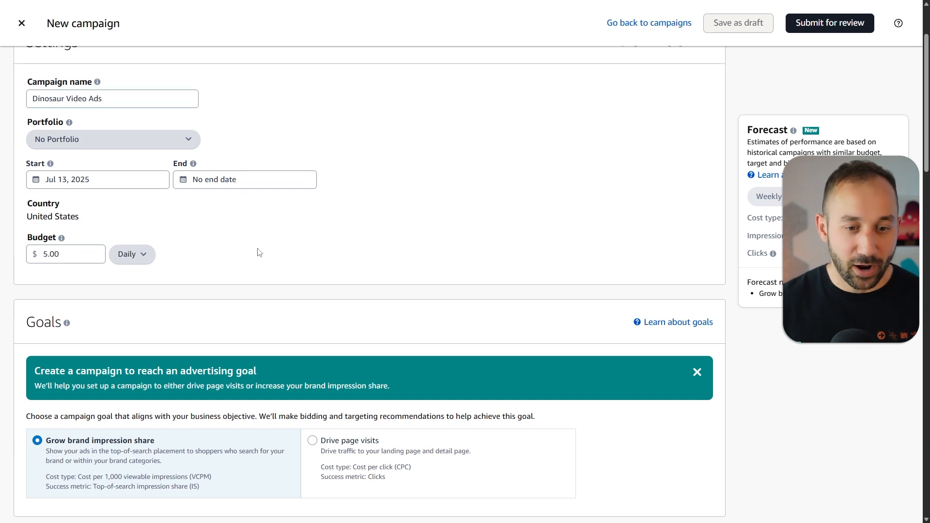
Set the campaign goal to Drive page visits and choose Video as the ad format.
{"action": "scroll", "coordinate": [258, 252], "scroll_direction": "down", "scroll_amount": 2}
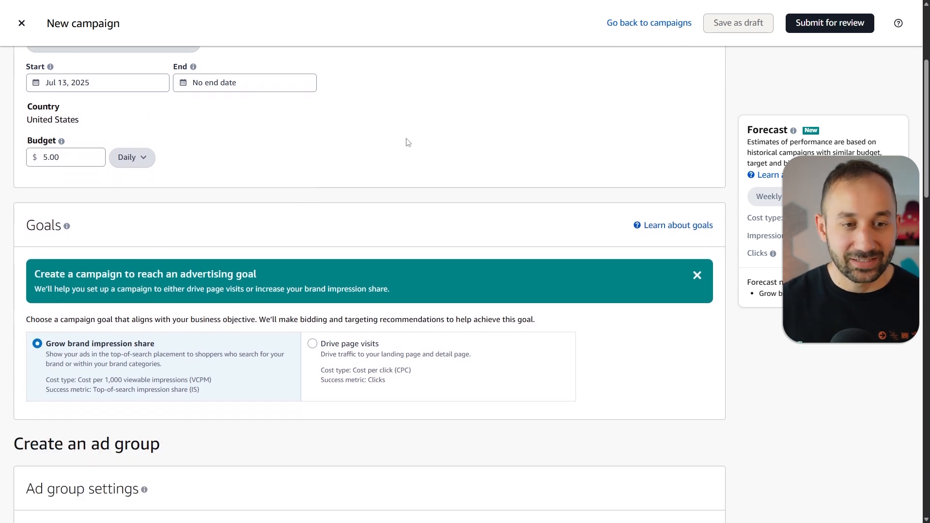
{"action": "scroll", "coordinate": [408, 143], "scroll_direction": "down", "scroll_amount": 2}
{"action": "scroll", "coordinate": [344, 162], "scroll_direction": "down", "scroll_amount": 1}
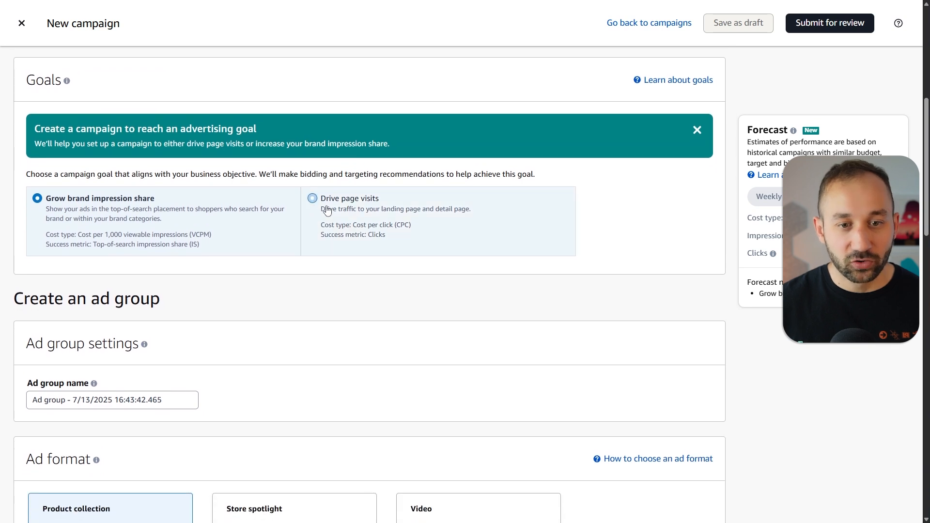
{"action": "left_click", "coordinate": [351, 212]}
{"action": "scroll", "coordinate": [185, 249], "scroll_direction": "down", "scroll_amount": 3}
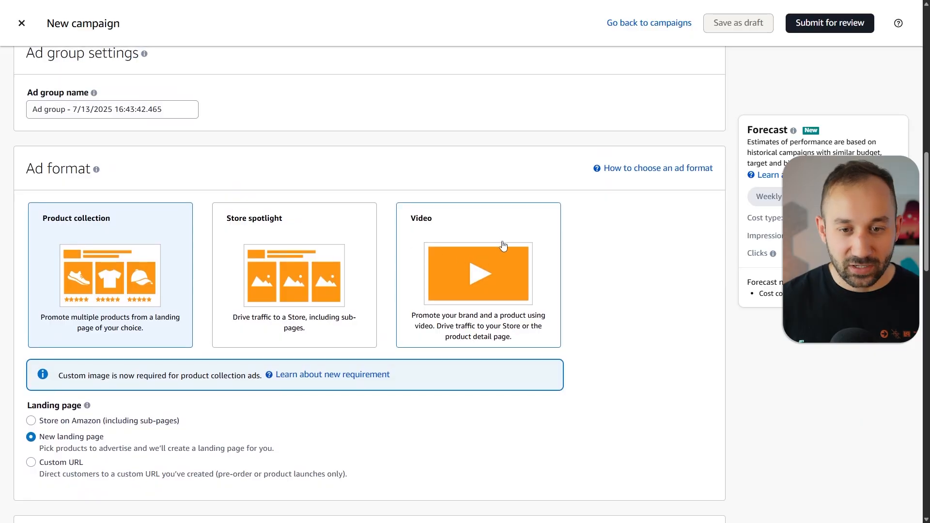
{"action": "left_click", "coordinate": [507, 253]}
Set the desired cost per click in the cost control section to US$ 0.5.
{"action": "scroll", "coordinate": [386, 255], "scroll_direction": "down", "scroll_amount": 5}
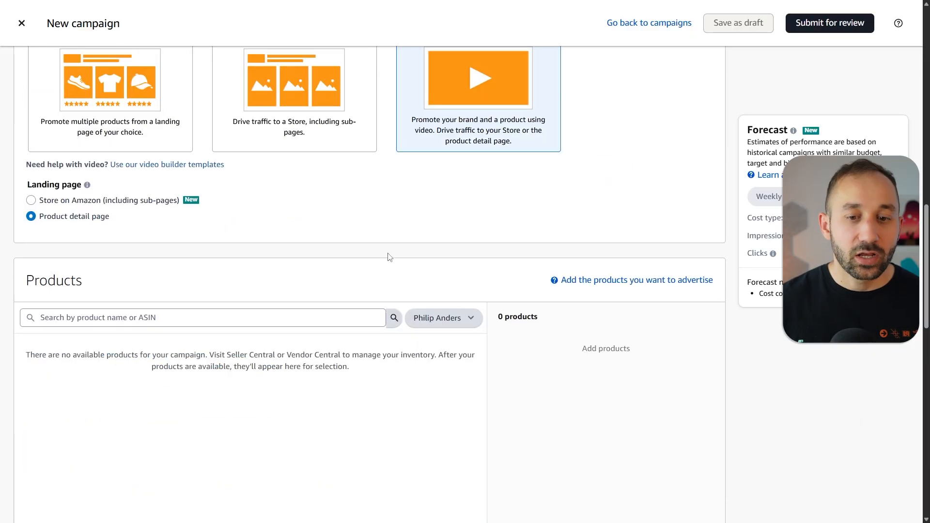
{"action": "scroll", "coordinate": [199, 249], "scroll_direction": "down", "scroll_amount": 1}
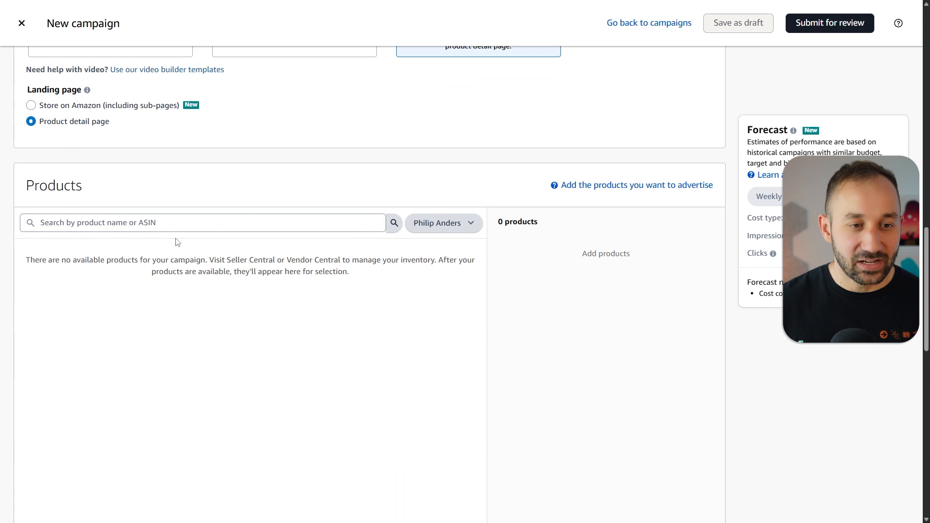
{"action": "scroll", "coordinate": [162, 240], "scroll_direction": "down", "scroll_amount": 1}
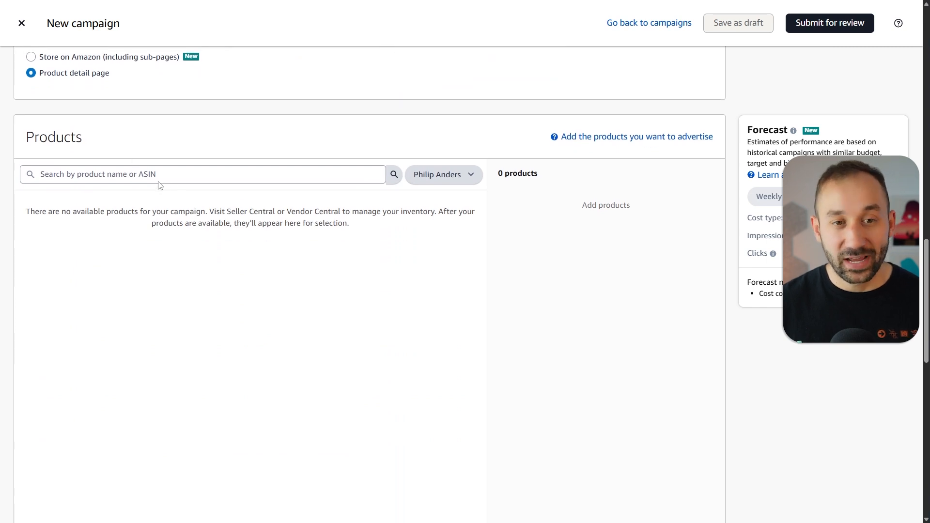
{"action": "scroll", "coordinate": [165, 176], "scroll_direction": "down", "scroll_amount": 10}
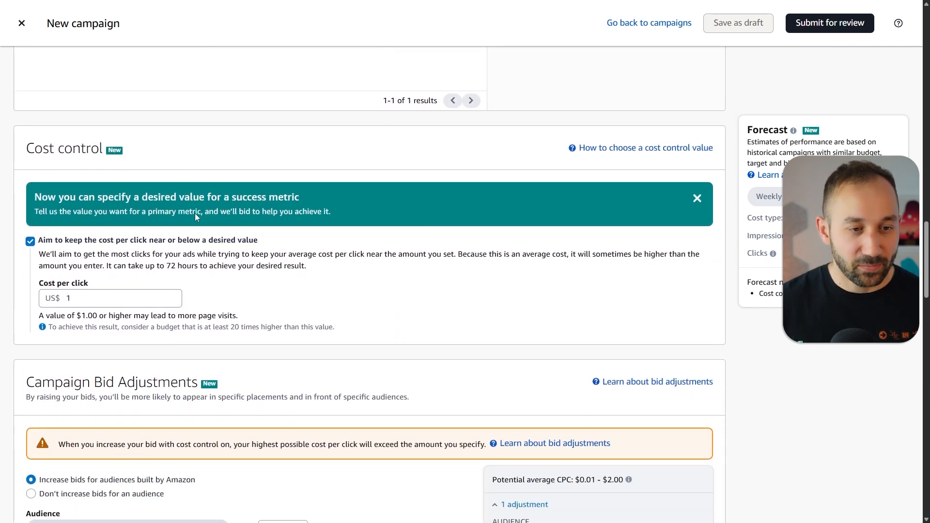
{"action": "left_click", "coordinate": [86, 296]}
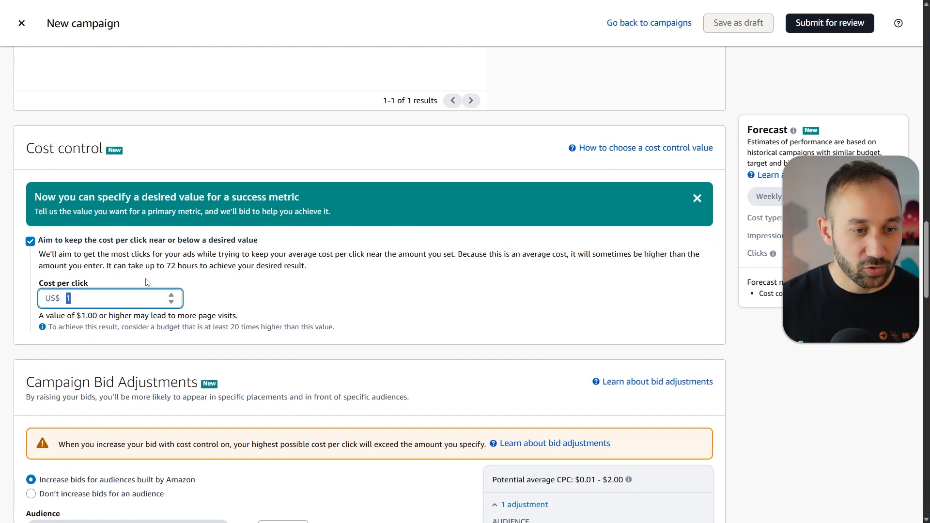
{"action": "type", "text": "0.5"}
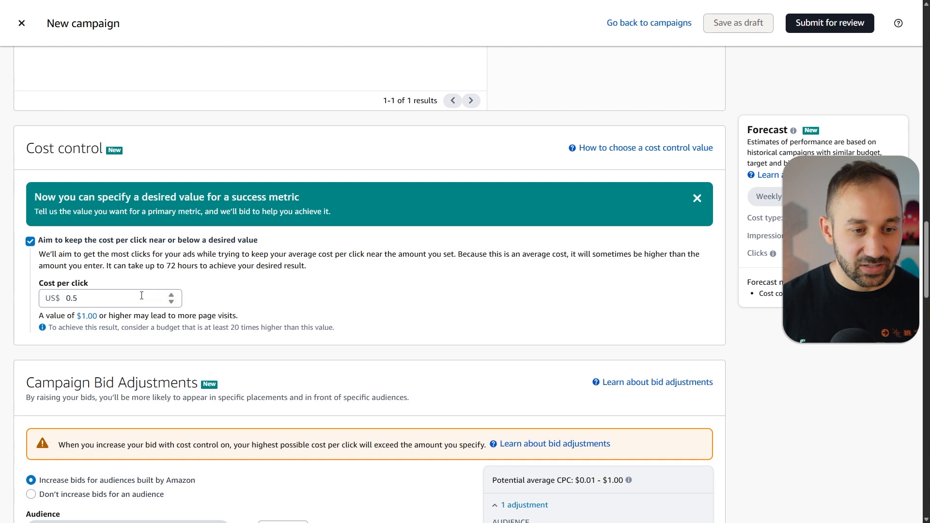
{"action": "left_click", "coordinate": [172, 304]}
{"action": "left_click_drag", "start_coordinate": [80, 297], "coordinate": [73, 295]}
{"action": "scroll", "coordinate": [75, 295], "scroll_direction": "down", "scroll_amount": 1}
{"action": "scroll", "coordinate": [74, 295], "scroll_direction": "up", "scroll_amount": 1}
{"action": "left_click", "coordinate": [143, 281]}
Set the campaign bid adjustments to "Don't increase bids for an audience".
{"action": "scroll", "coordinate": [376, 277], "scroll_direction": "down", "scroll_amount": 6}
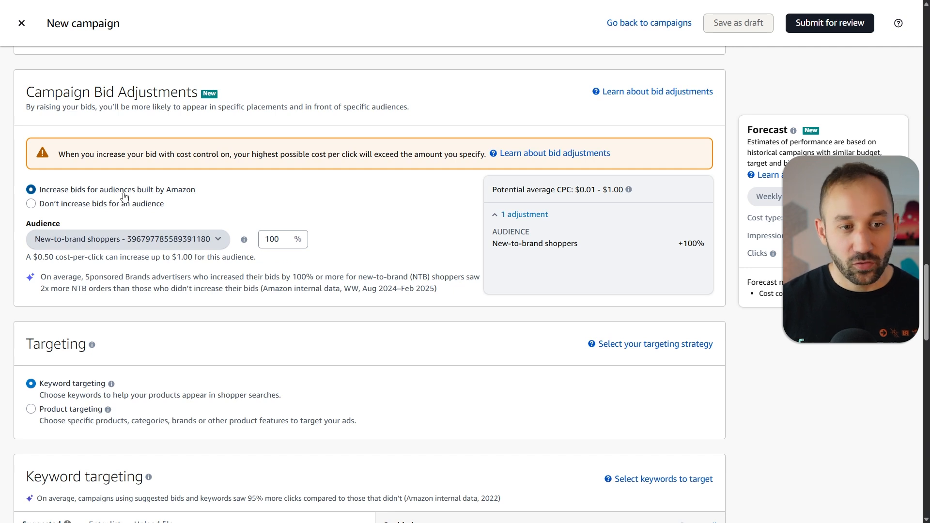
{"action": "left_click", "coordinate": [89, 202]}
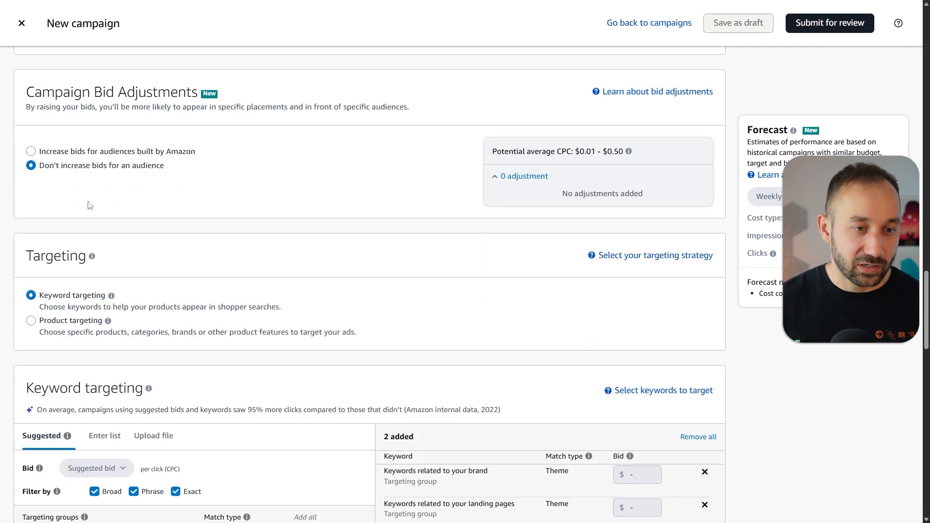
Keep keyword targeting and enter a manual keyword list: "dinosaur shirt", "dino shirt", "t-rex t-shirt" and "donsaur".
{"action": "scroll", "coordinate": [125, 314], "scroll_direction": "down", "scroll_amount": 1}
{"action": "scroll", "coordinate": [126, 306], "scroll_direction": "down", "scroll_amount": 1}
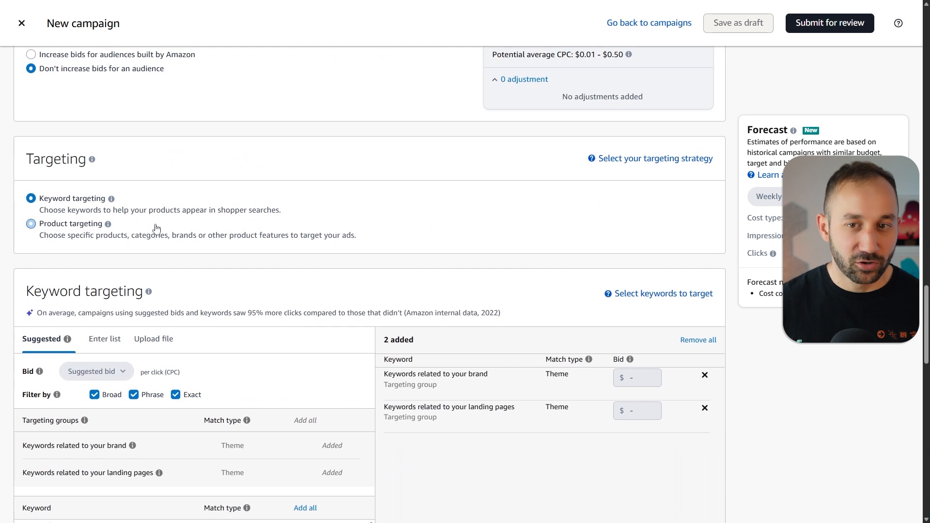
{"action": "scroll", "coordinate": [156, 228], "scroll_direction": "down", "scroll_amount": 1}
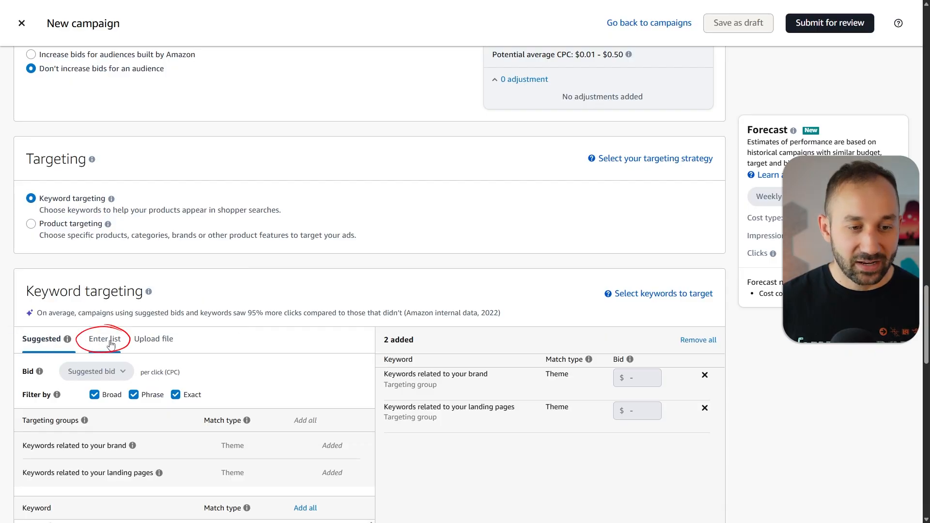
{"action": "left_click", "coordinate": [106, 339]}
{"action": "scroll", "coordinate": [259, 340], "scroll_direction": "down", "scroll_amount": 2}
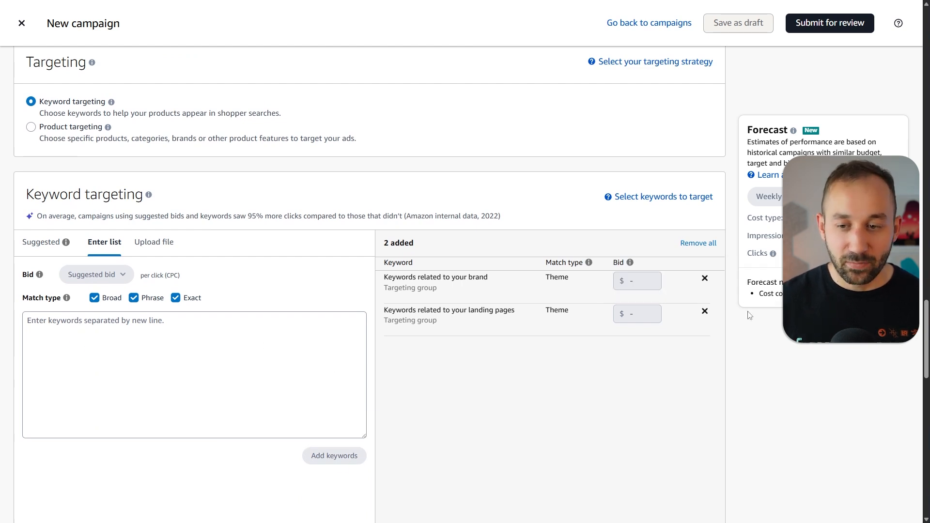
{"action": "scroll", "coordinate": [273, 248], "scroll_direction": "down", "scroll_amount": 3}
{"action": "left_click", "coordinate": [273, 247]}
{"action": "type", "text": "d"}
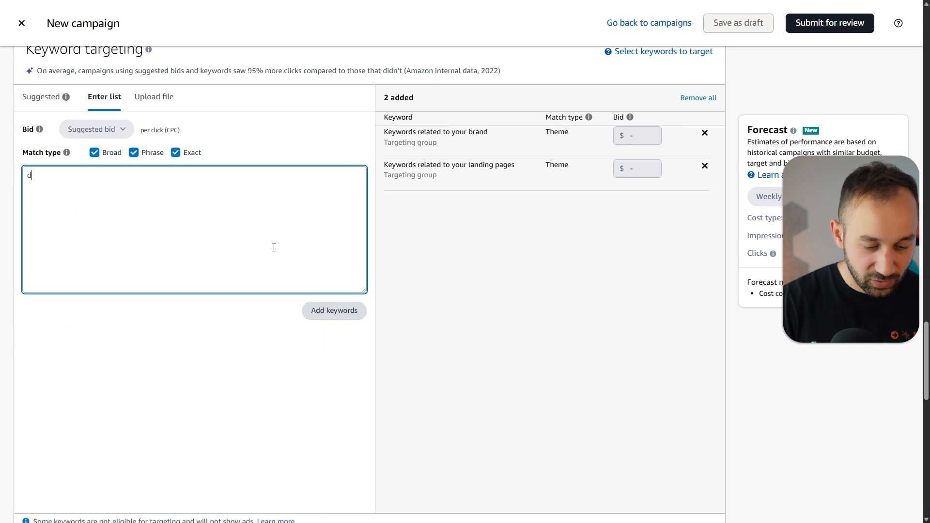
{"action": "type", "text": "inosaur shirt"}
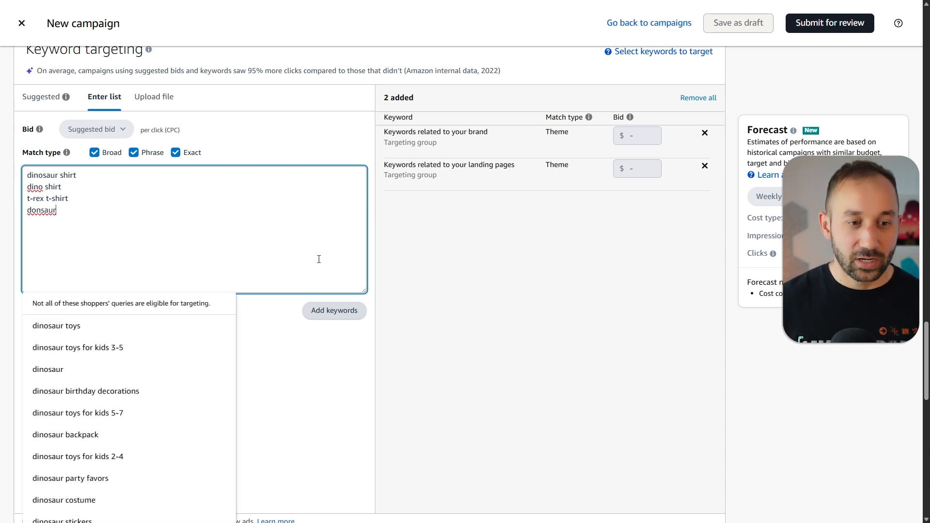
Dismiss the keyword suggestions and add the entered keywords to the campaign with Broad, Phrase and Exact match types.
{"action": "scroll", "coordinate": [134, 355], "scroll_direction": "down", "scroll_amount": 3}
{"action": "scroll", "coordinate": [131, 349], "scroll_direction": "up", "scroll_amount": 2}
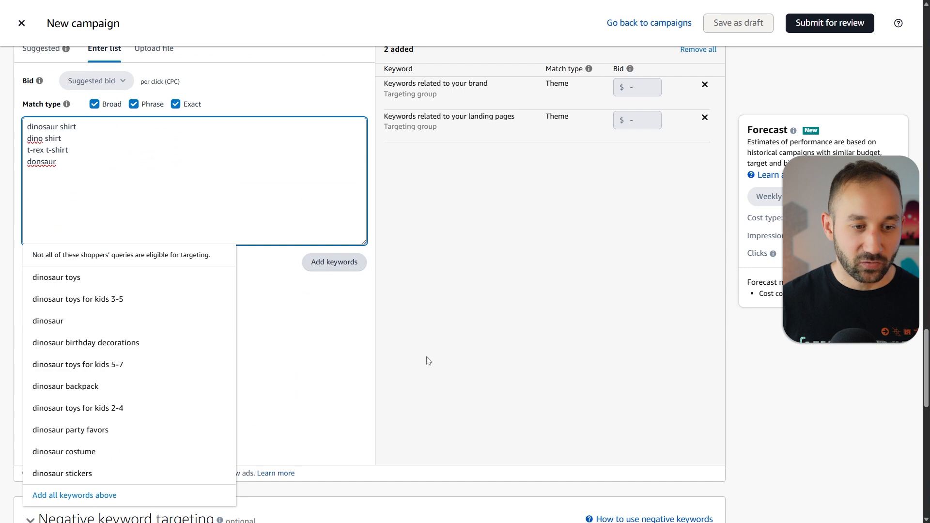
{"action": "scroll", "coordinate": [429, 361], "scroll_direction": "up", "scroll_amount": 1}
{"action": "left_click", "coordinate": [406, 367]}
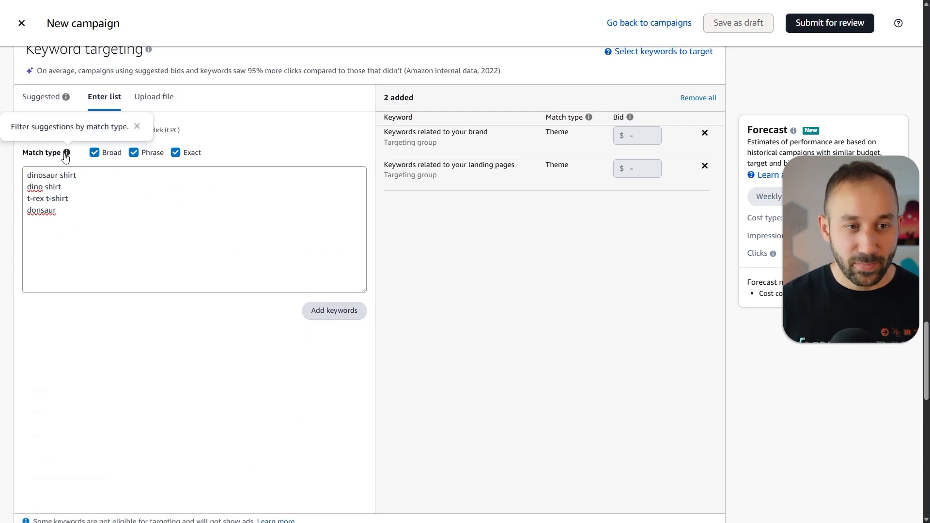
{"action": "left_click", "coordinate": [300, 278]}
{"action": "left_click", "coordinate": [176, 153]}
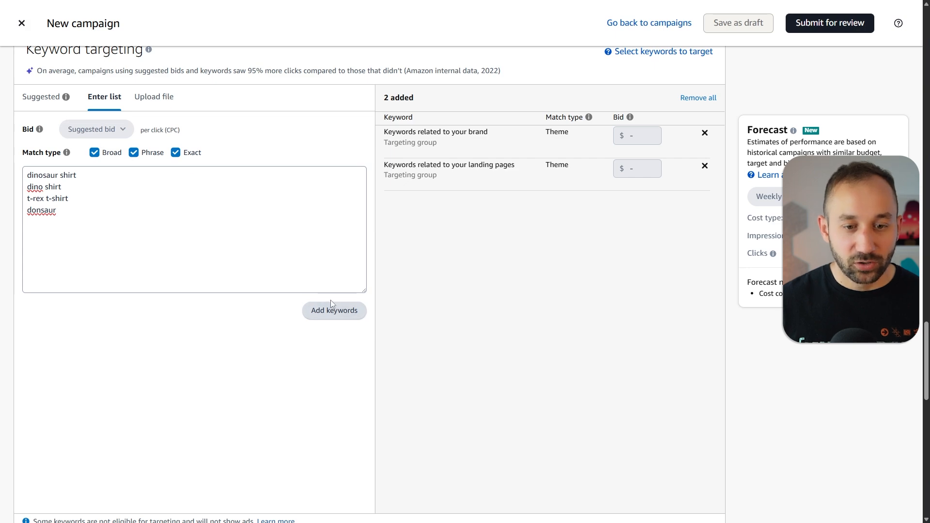
{"action": "left_click", "coordinate": [341, 320]}
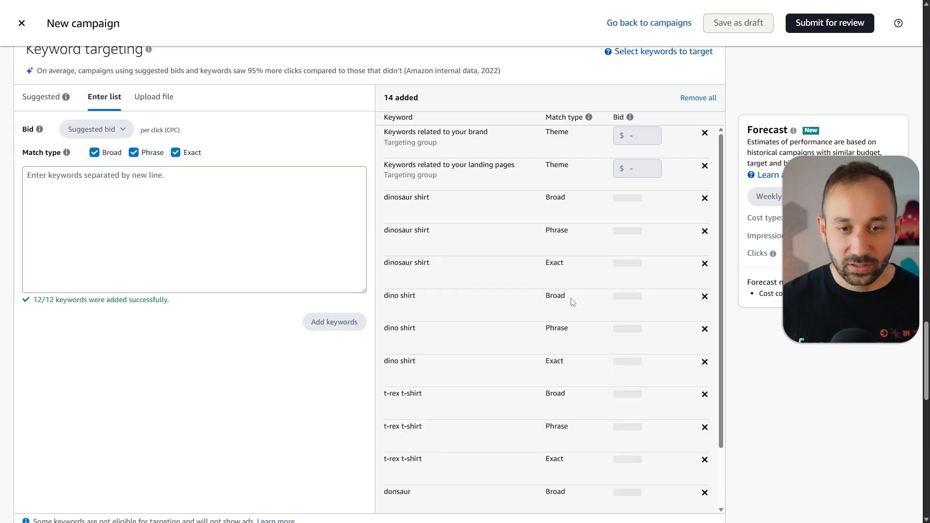
Remove the targeting groups "Keywords related to your brand" and "Keywords related to your landing pages" from the added keywords.
{"action": "scroll", "coordinate": [629, 218], "scroll_direction": "up", "scroll_amount": 2}
{"action": "scroll", "coordinate": [383, 184], "scroll_direction": "down", "scroll_amount": 1}
{"action": "left_click_drag", "start_coordinate": [383, 183], "coordinate": [482, 222]}
{"action": "left_click", "coordinate": [494, 233]}
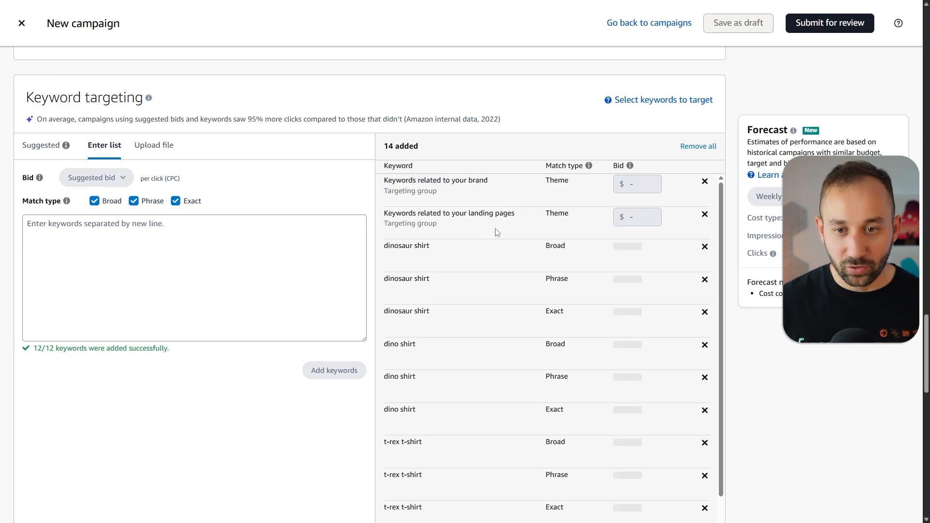
{"action": "left_click", "coordinate": [705, 182]}
{"action": "left_click", "coordinate": [705, 182]}
Set the ad name in the ad settings to "1".
{"action": "scroll", "coordinate": [242, 268], "scroll_direction": "down", "scroll_amount": 5}
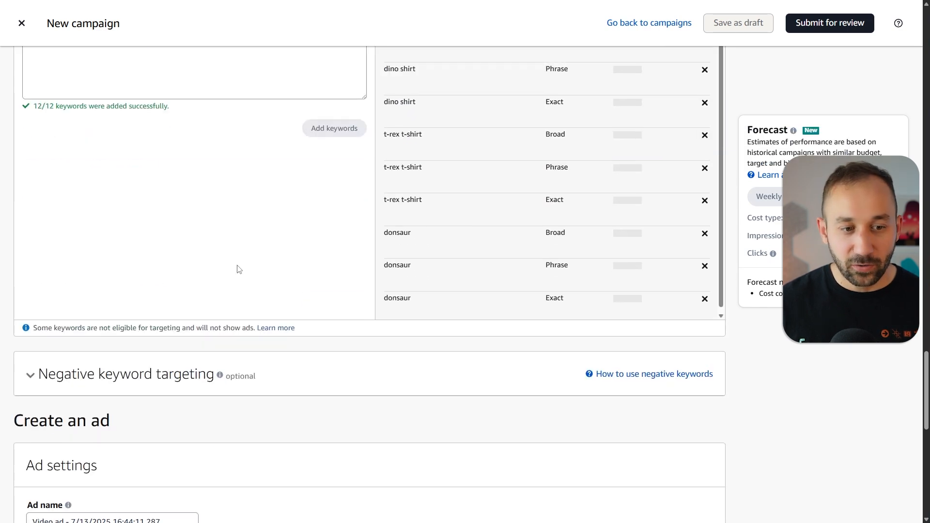
{"action": "scroll", "coordinate": [290, 270], "scroll_direction": "down", "scroll_amount": 5}
{"action": "triple_click", "coordinate": [190, 232]}
{"action": "type", "text": "1"}
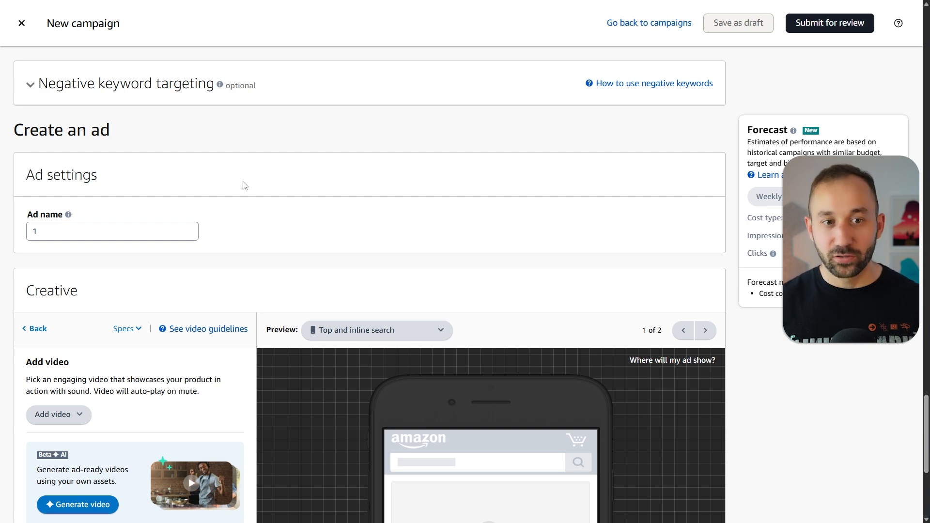
Upload the video file boy-sitting-with-his-legs-crossed-wearing-a-t-shirt-video-mockup-a12772.mp4 as the ad's creative.
{"action": "scroll", "coordinate": [244, 185], "scroll_direction": "down", "scroll_amount": 5}
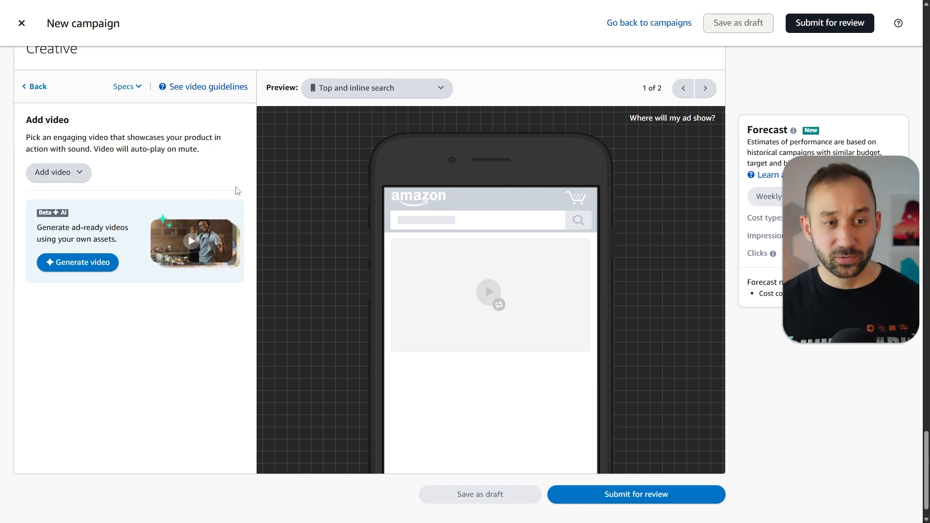
{"action": "scroll", "coordinate": [237, 190], "scroll_direction": "up", "scroll_amount": 3}
{"action": "scroll", "coordinate": [79, 118], "scroll_direction": "down", "scroll_amount": 4}
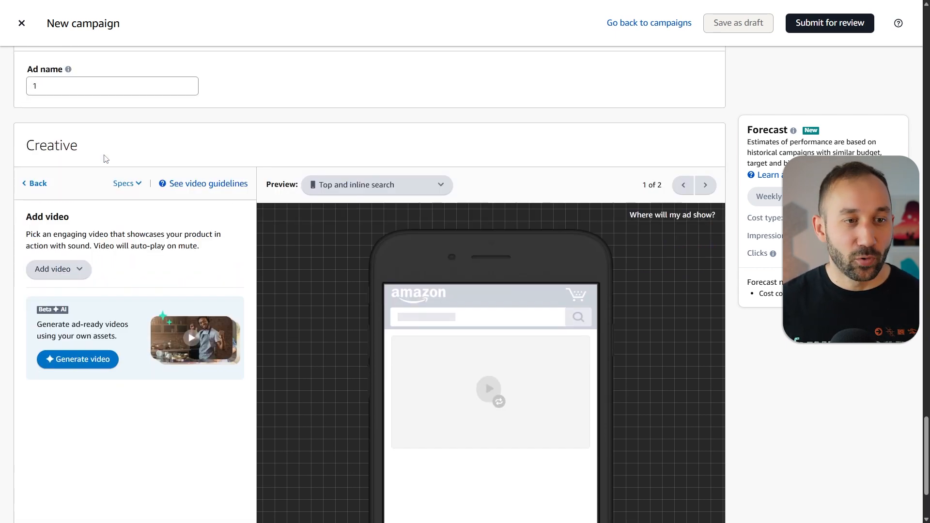
{"action": "scroll", "coordinate": [139, 201], "scroll_direction": "up", "scroll_amount": 2}
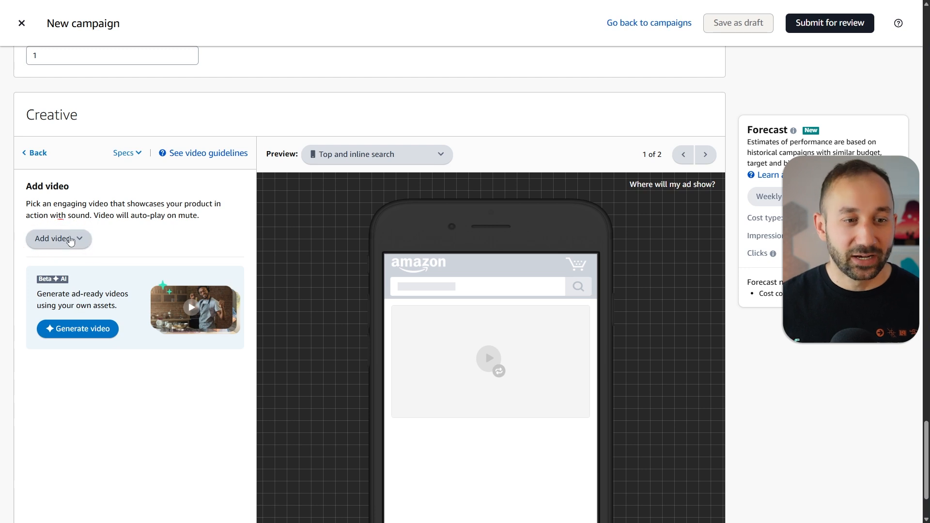
{"action": "left_click", "coordinate": [71, 240]}
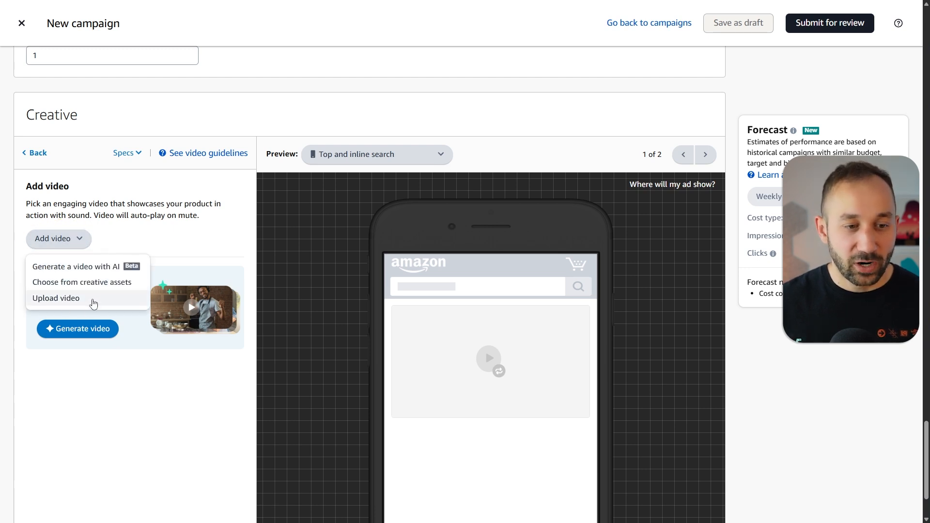
{"action": "left_click", "coordinate": [93, 303]}
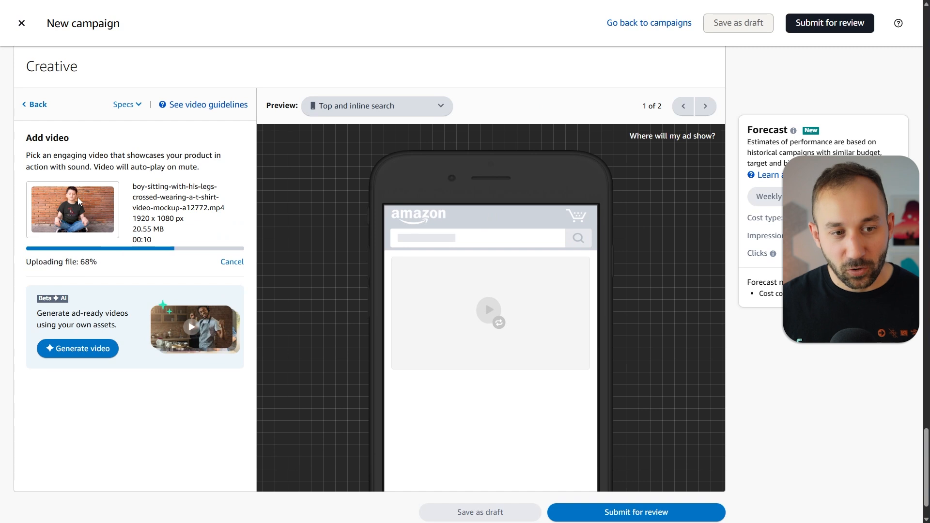